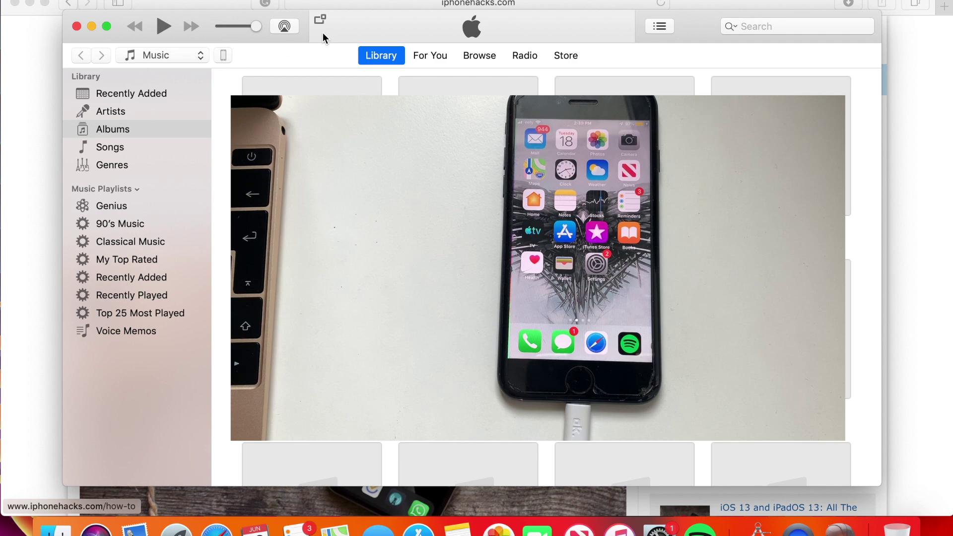
Step: Open the connected iPhone's summary page and stop the running sync
click(224, 56)
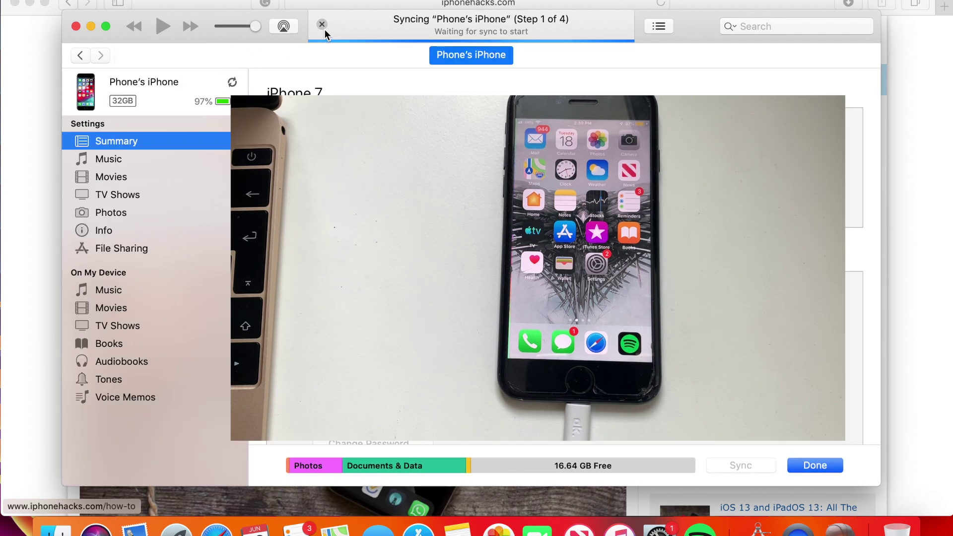
click(232, 82)
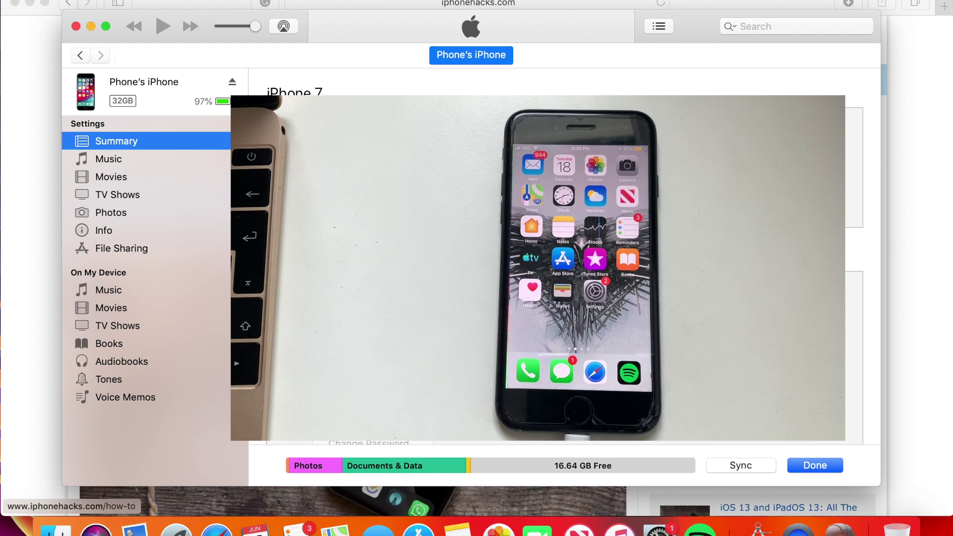
Step: Switch to Safari, find the iPhone 7 link among the iOS 13 Beta 2 IPSW downloads, and show the downloads list
click(16, 153)
scroll(373, 213, down, 15)
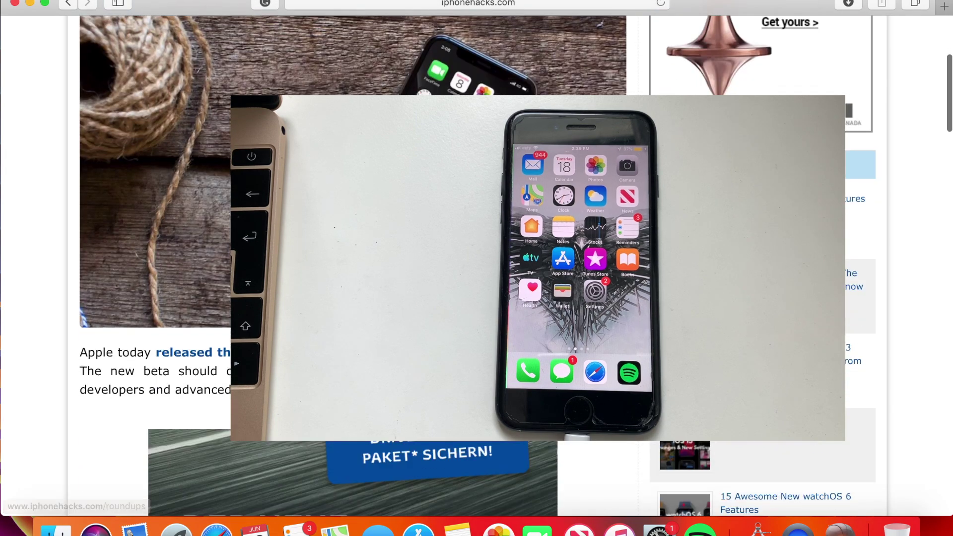
scroll(208, 278, down, 10)
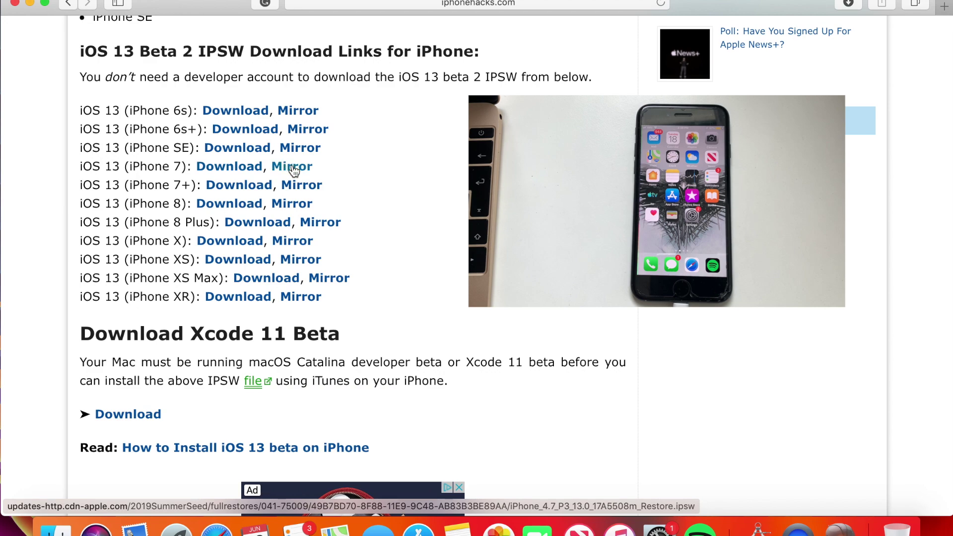
click(845, 7)
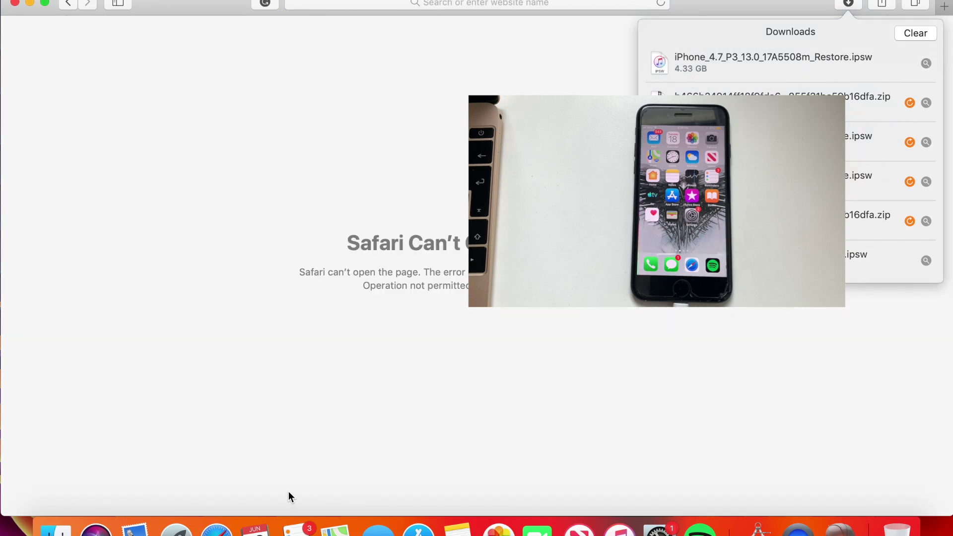
Step: Switch to iTunes, start an iPhone update from a local firmware file, and search the file chooser for "ipsw"
click(618, 527)
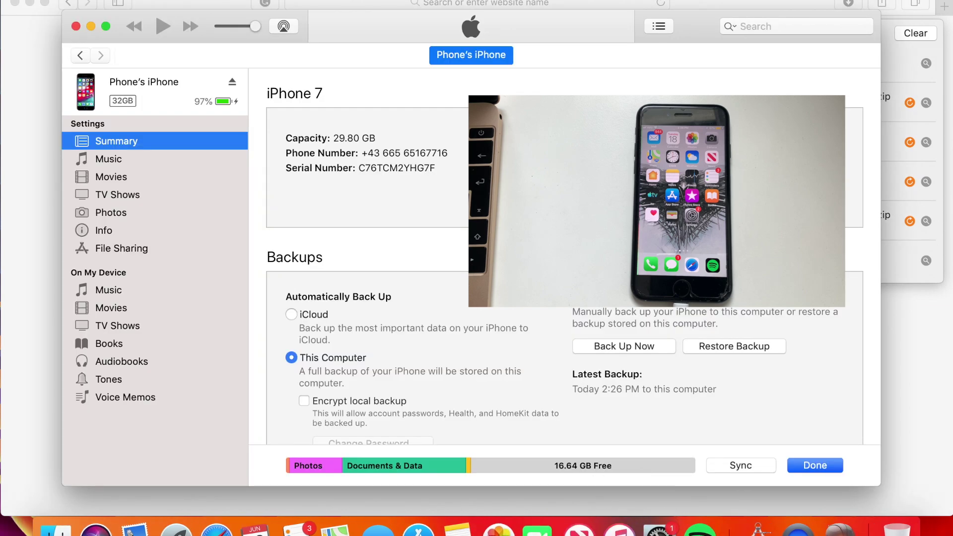
click(651, 198)
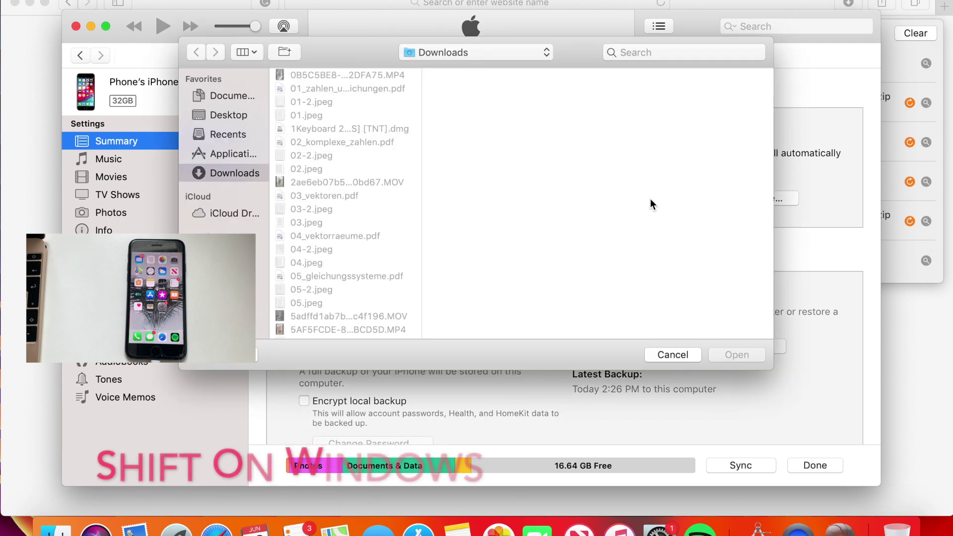
click(657, 53)
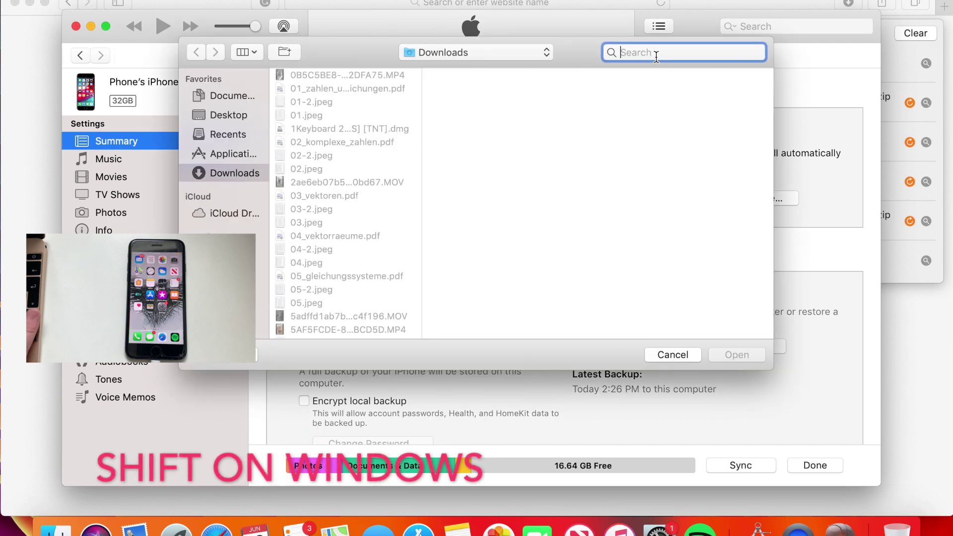
text(ipsw)
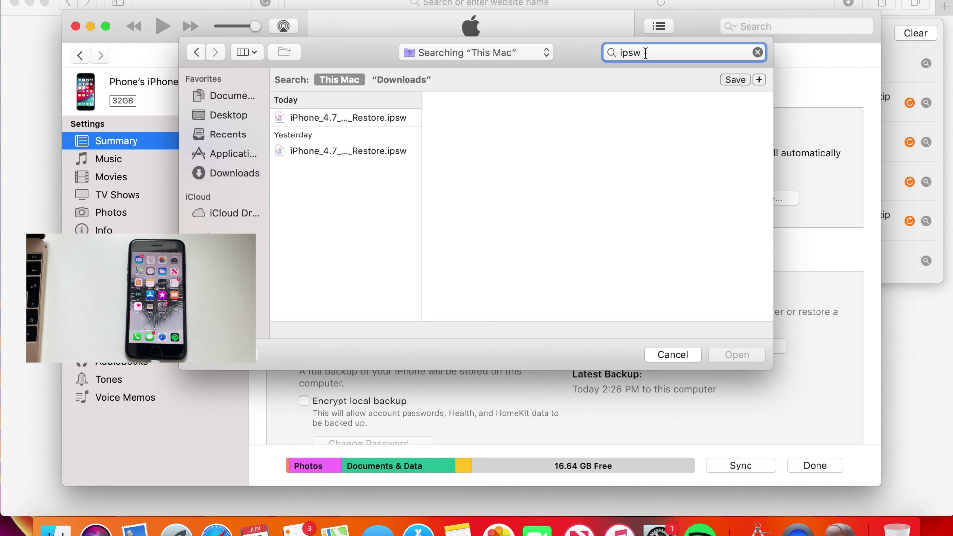
Step: Open iPhone_4.7_P3_13.0_17A5508m_Restore.ipsw as the update file and confirm updating the iPhone to iOS 13.0
click(389, 117)
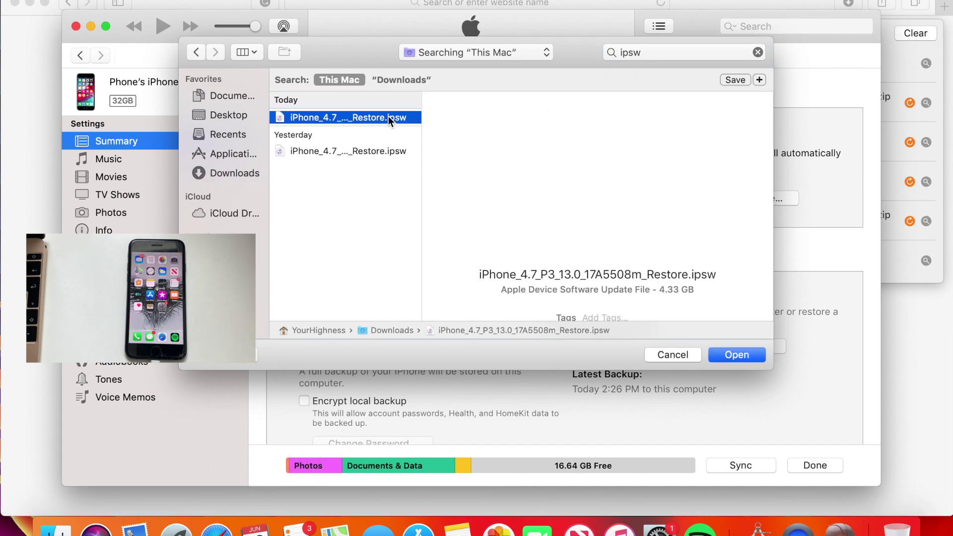
click(747, 355)
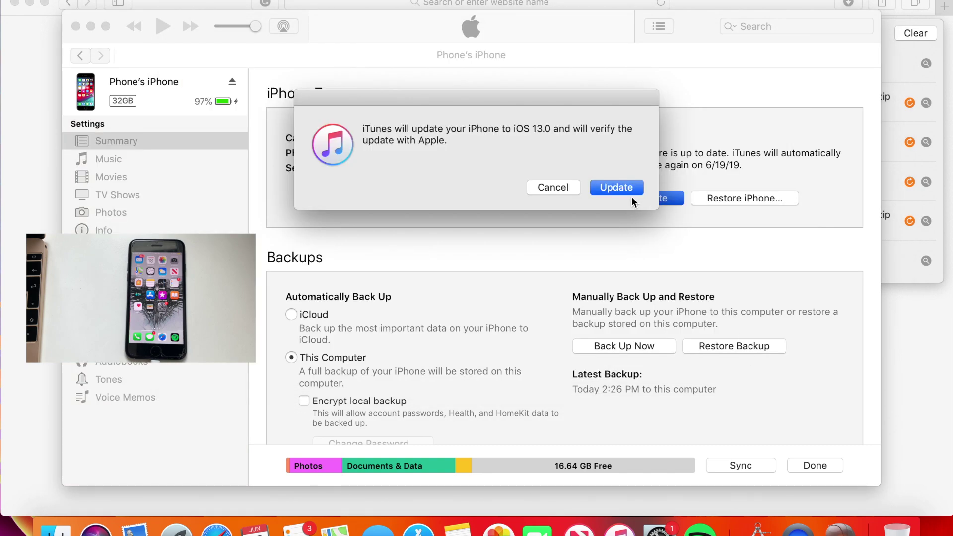
click(627, 189)
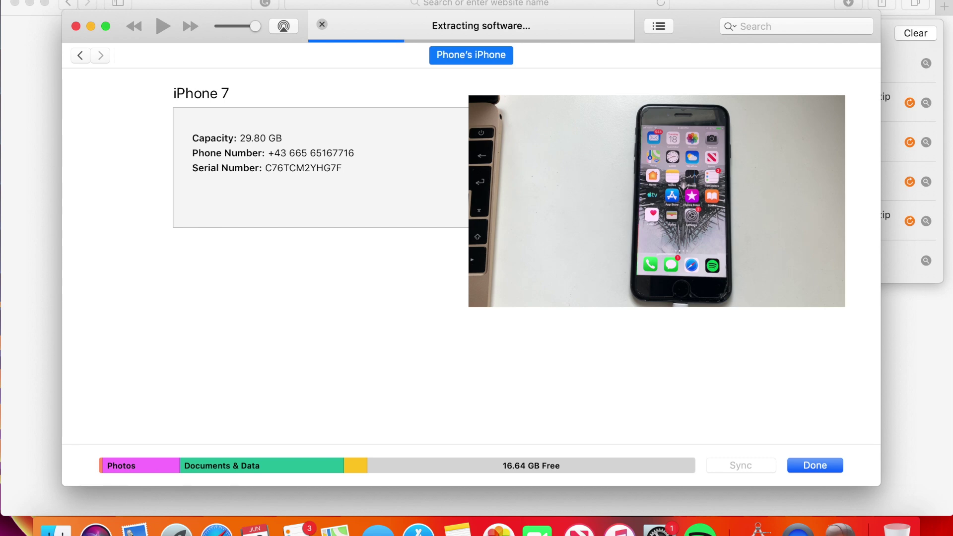
Step: Switch to Safari and read the Download Xcode 11 Beta section, including its macOS Catalina requirement
click(29, 217)
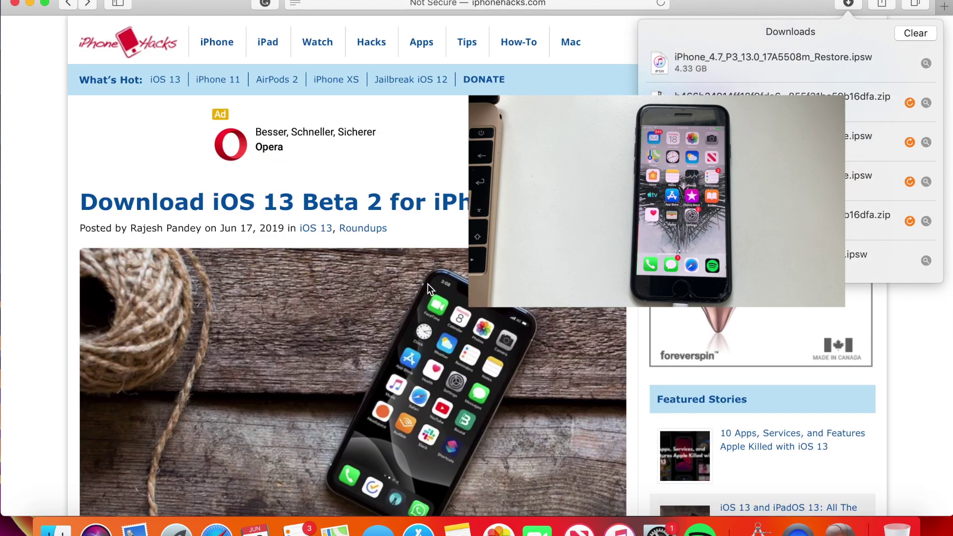
scroll(428, 284, down, 10)
scroll(427, 284, down, 15)
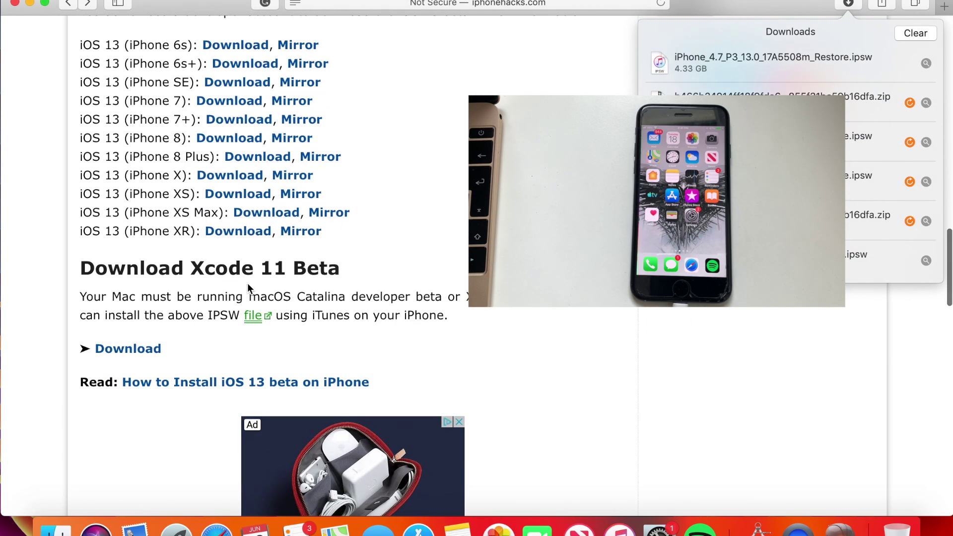
drag(266, 272, 318, 273)
click(347, 271)
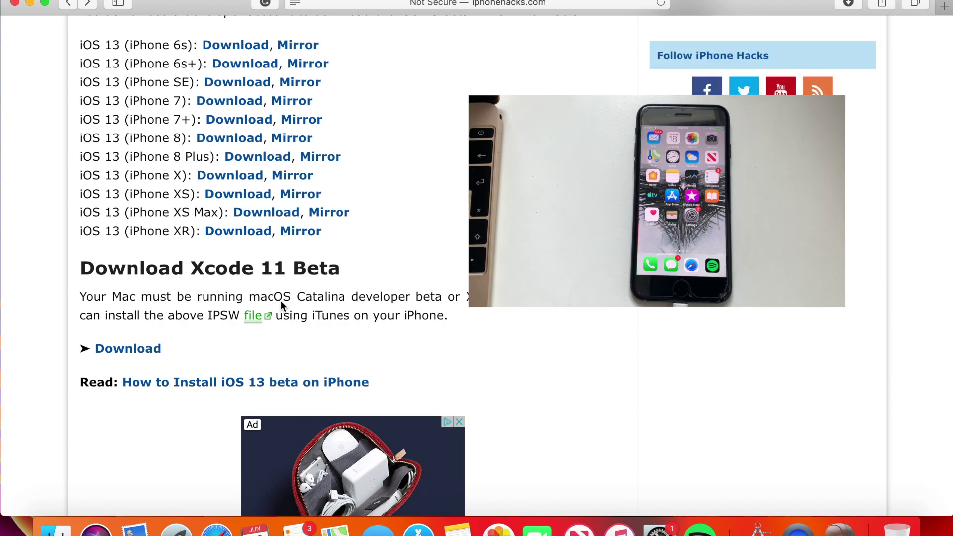
drag(269, 296, 348, 298)
click(347, 299)
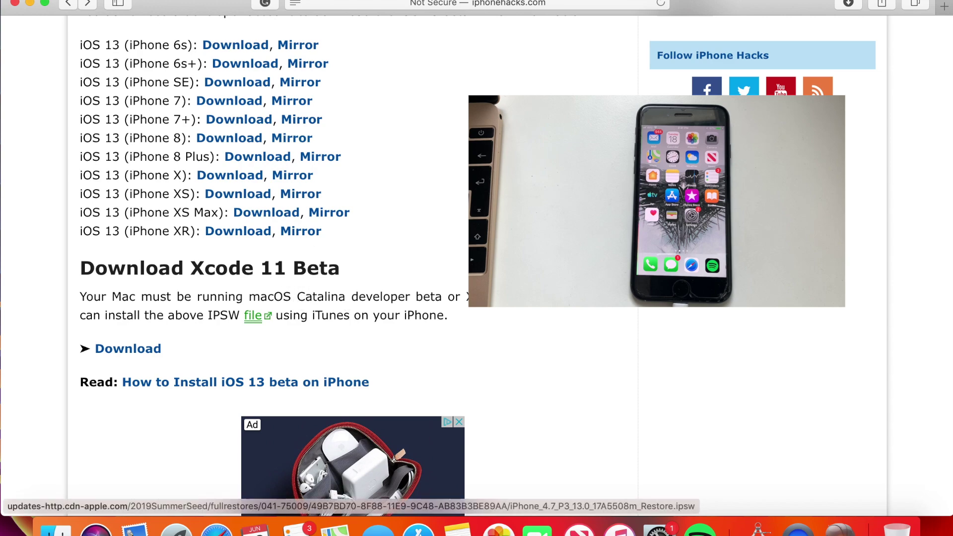
scroll(467, 288, down, 5)
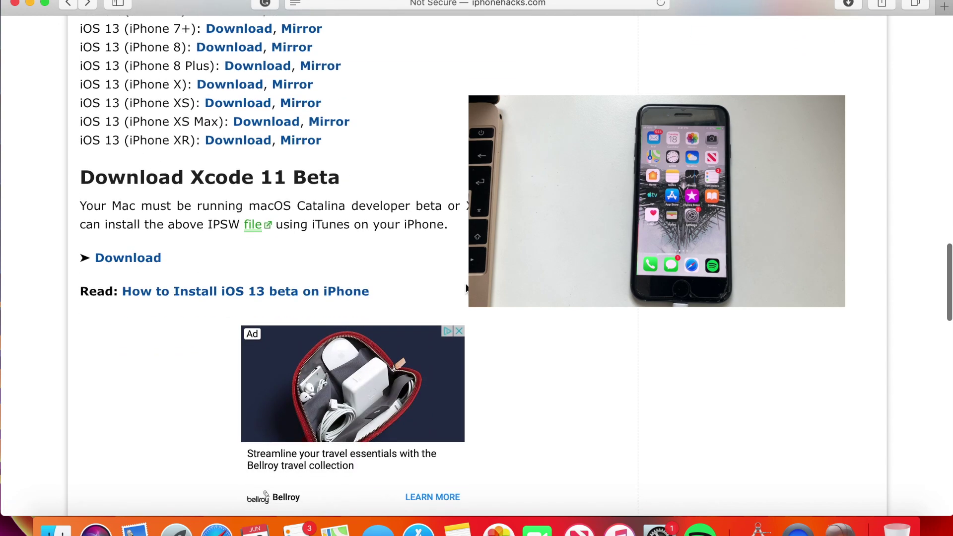
scroll(467, 288, up, 2)
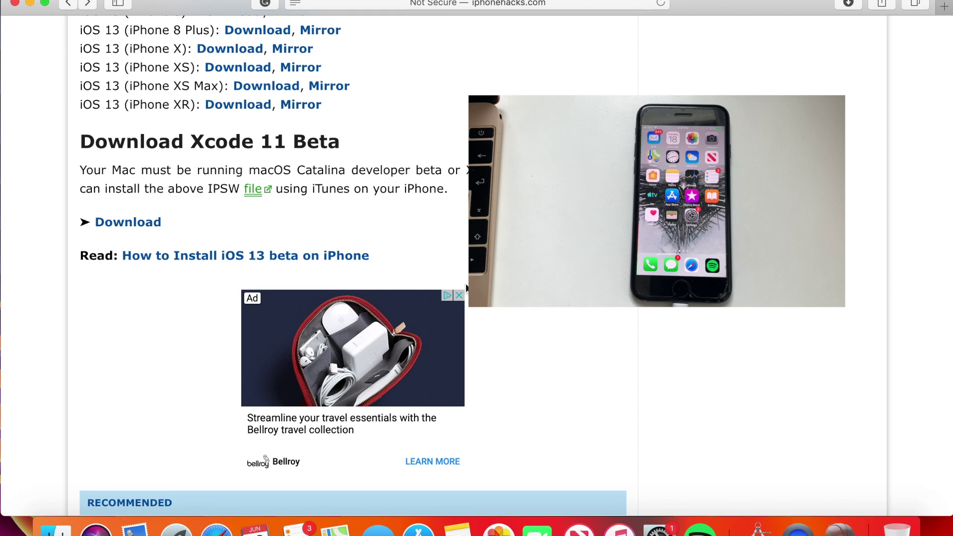
Step: Look through the Download iOS 13 Beta 2 article, including the supported devices and the IPSW download links
scroll(434, 193, up, 9)
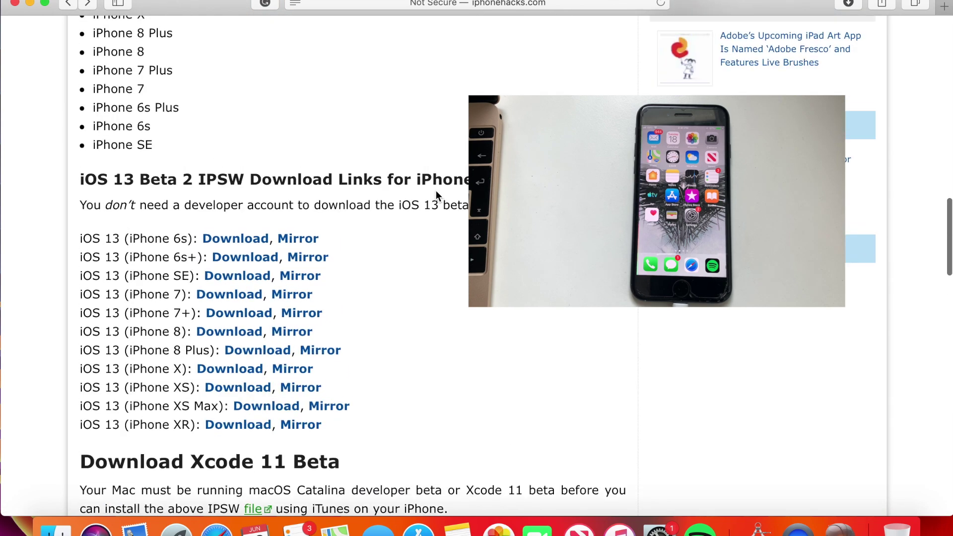
scroll(437, 192, up, 8)
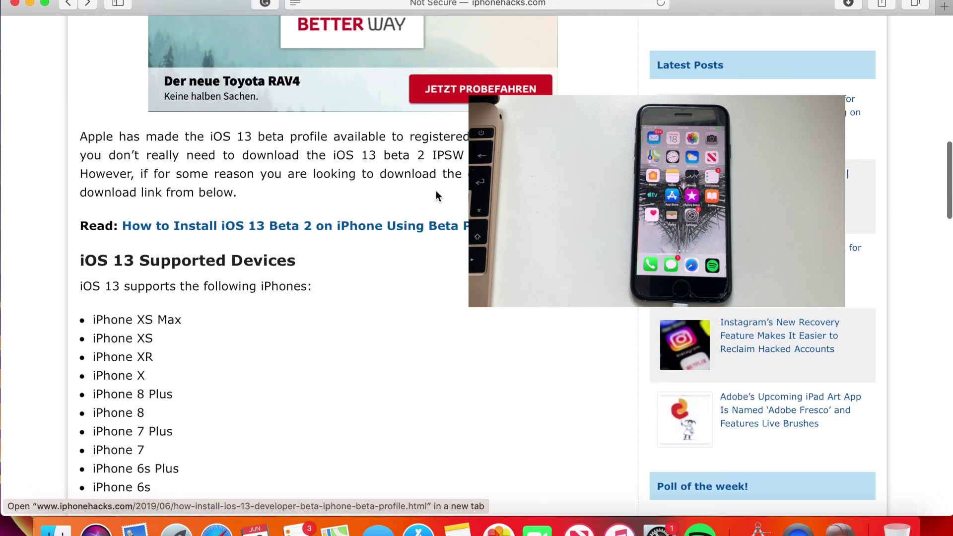
scroll(436, 191, up, 12)
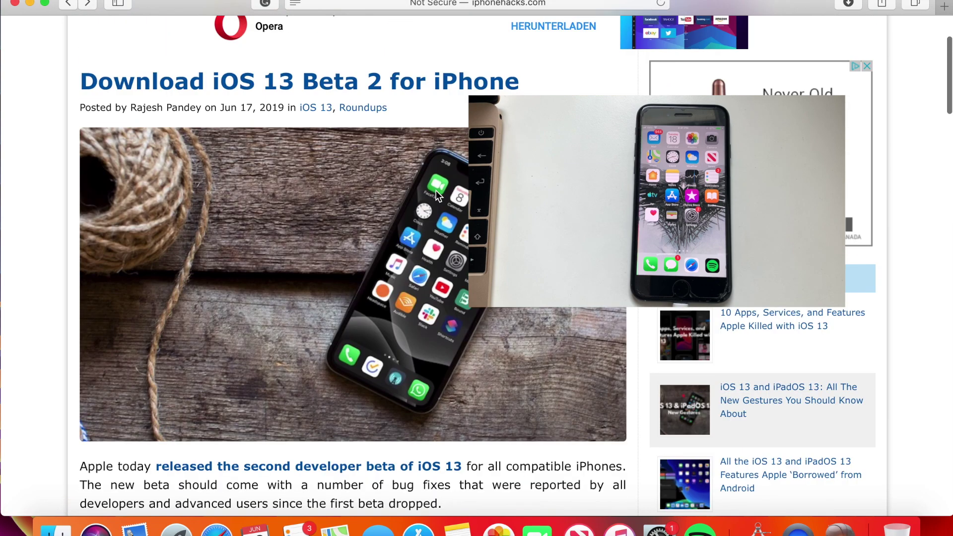
scroll(436, 191, down, 4)
scroll(500, 48, down, 15)
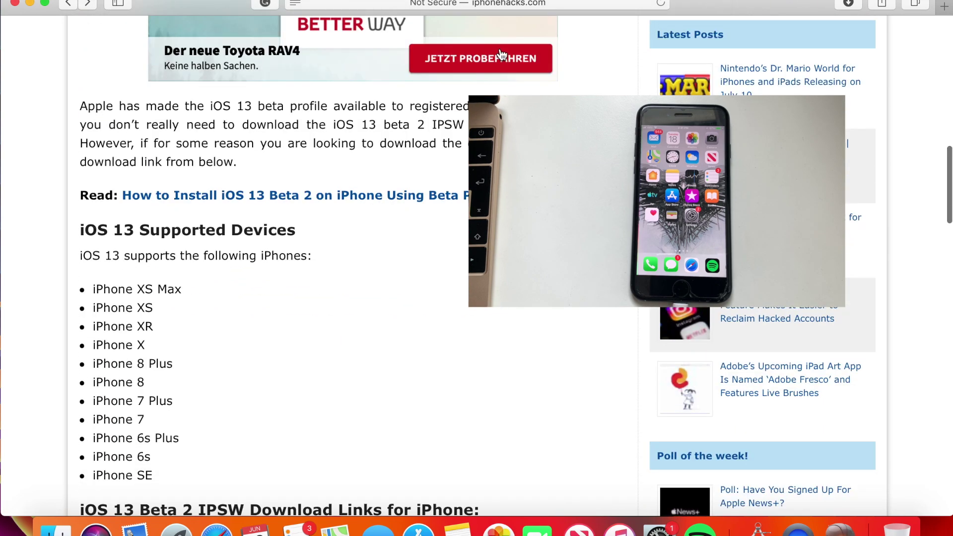
scroll(501, 55, down, 8)
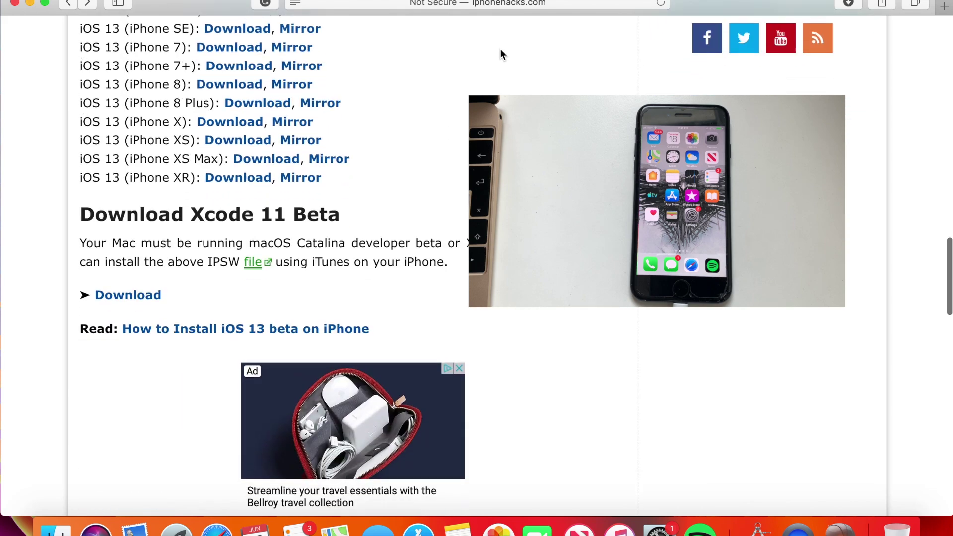
scroll(501, 48, down, 13)
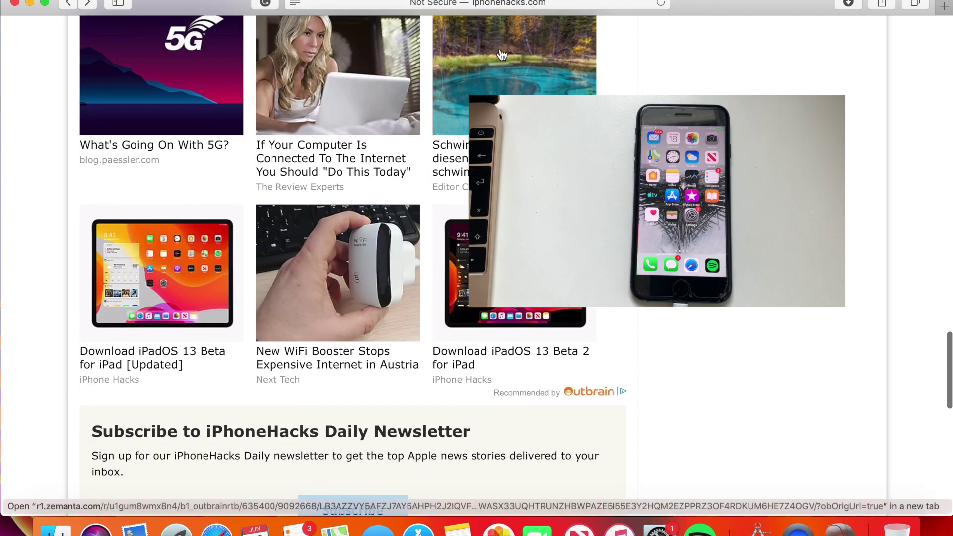
Step: Bring up iTunes to check on the update, and minimize its window to return to the Safari page
click(612, 524)
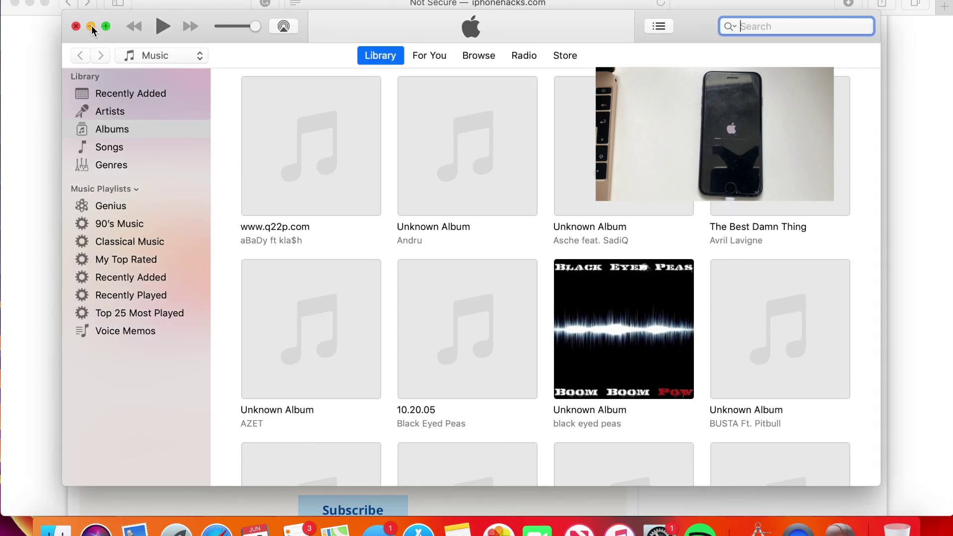
click(92, 28)
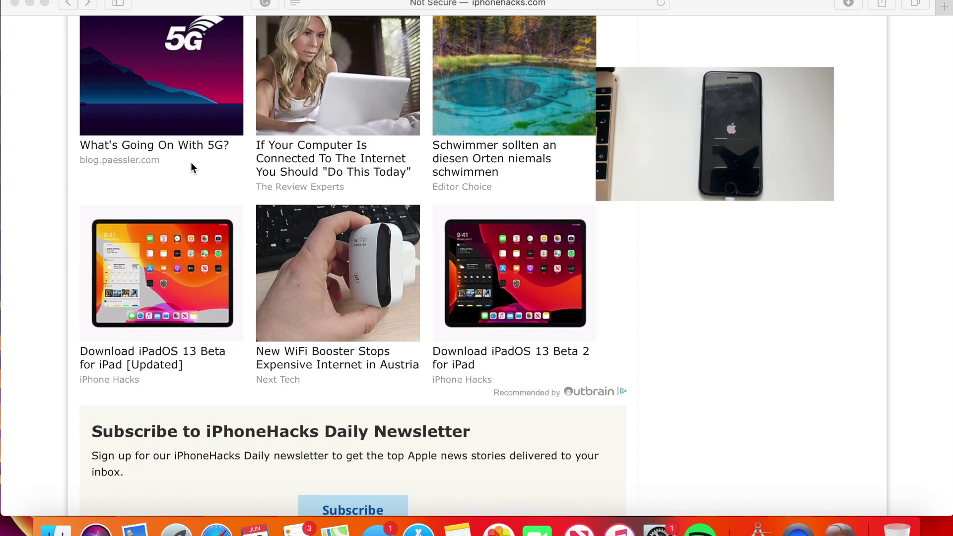
scroll(505, 205, up, 10)
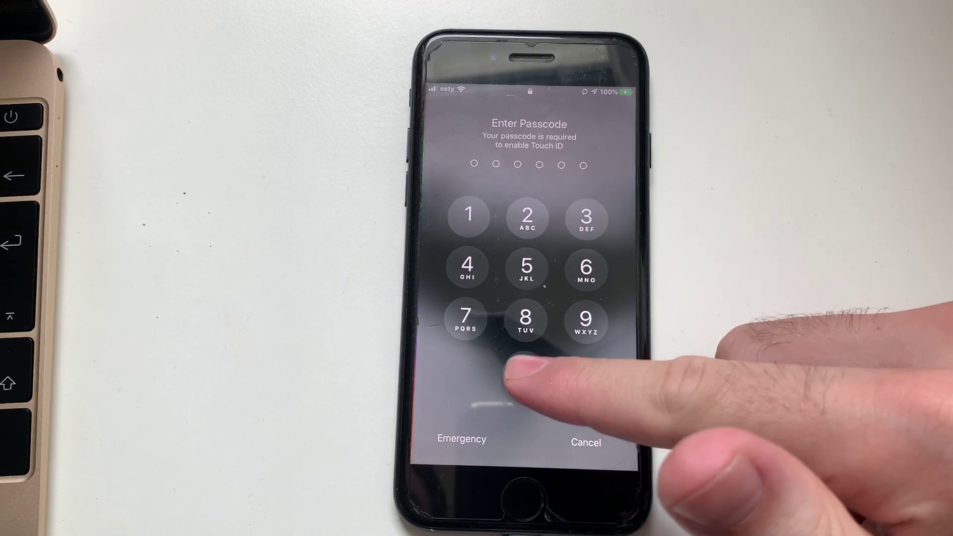
click(468, 215)
click(465, 318)
click(526, 267)
click(587, 217)
click(585, 320)
click(586, 268)
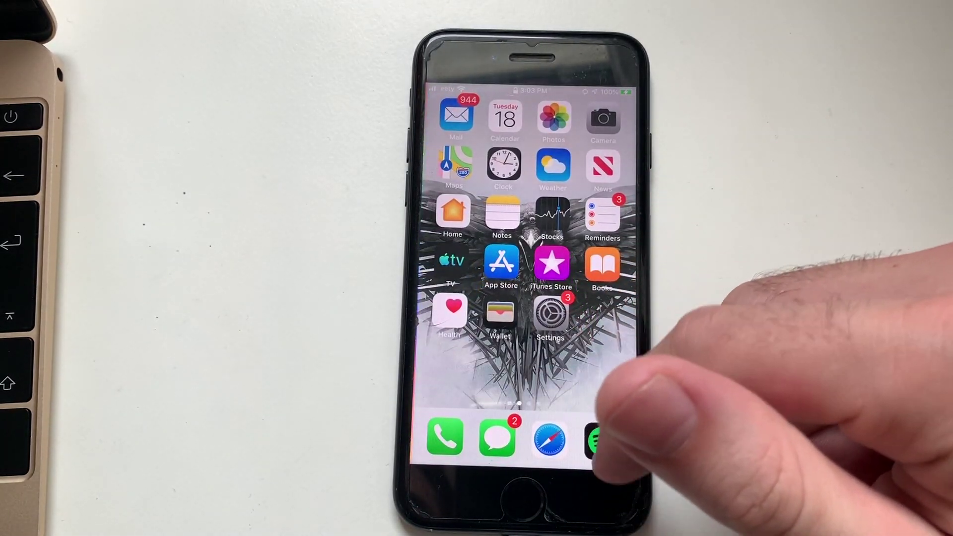
click(549, 310)
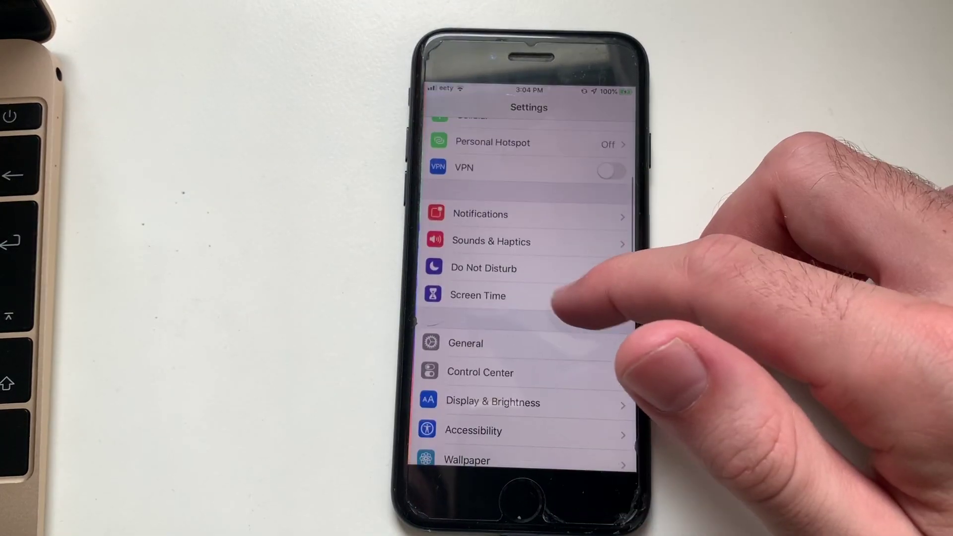
click(555, 340)
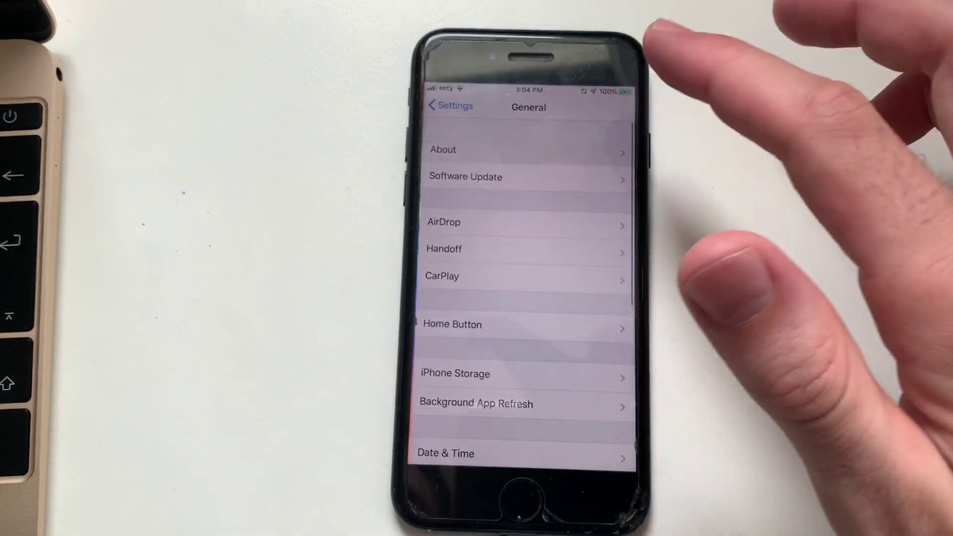
click(613, 149)
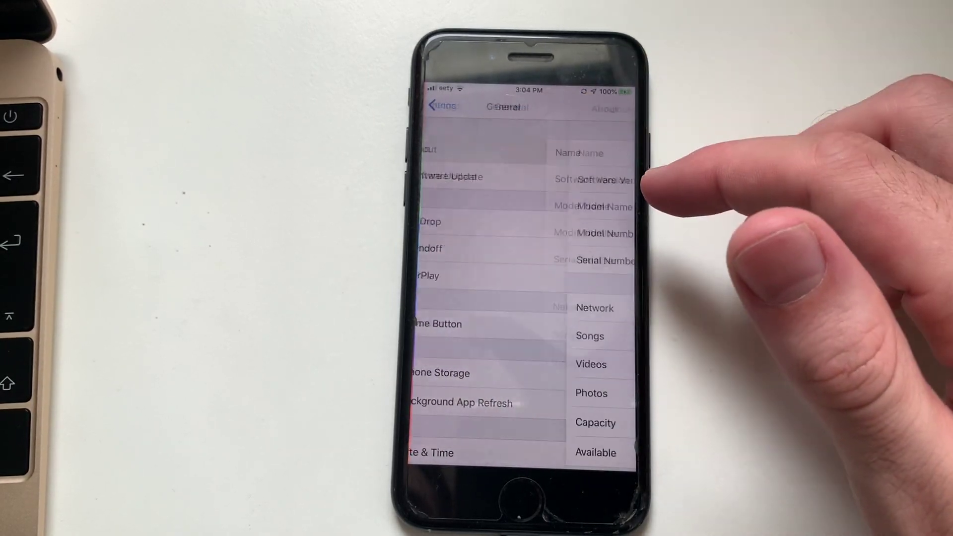